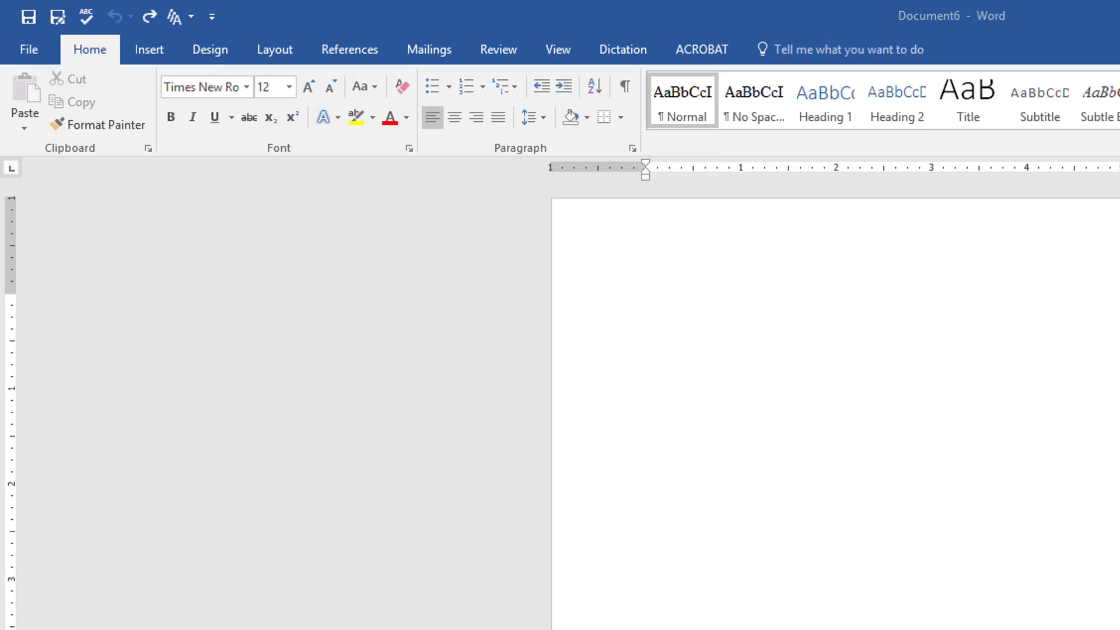
Step: Paste the centred heading 'UNITED STATES DISTRICT COURT FOR THE DISTRICT OF KANSAS', then start a left-aligned line below
{"action": "left_click", "coordinate": [948, 321]}
{"action": "left_click", "coordinate": [460, 119]}
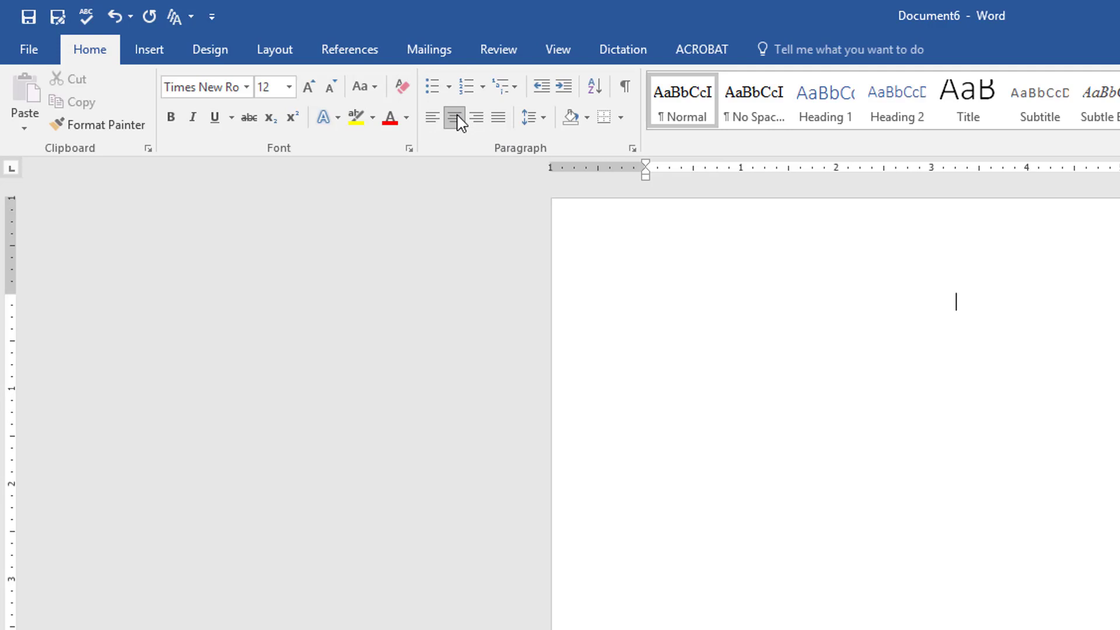
{"action": "type", "text": "UNITED STATES DISTRICT COURT\\nFOR THE DISTRICT OF KANSAS"}
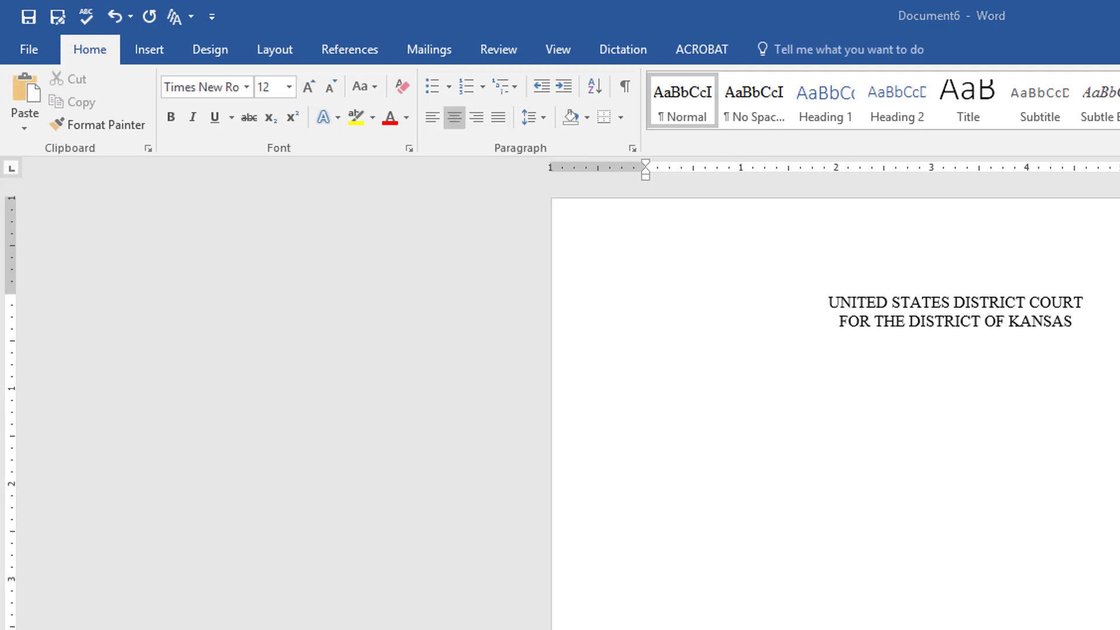
{"action": "left_click", "coordinate": [1083, 320]}
{"action": "key", "text": "Return"}
{"action": "left_click", "coordinate": [436, 124]}
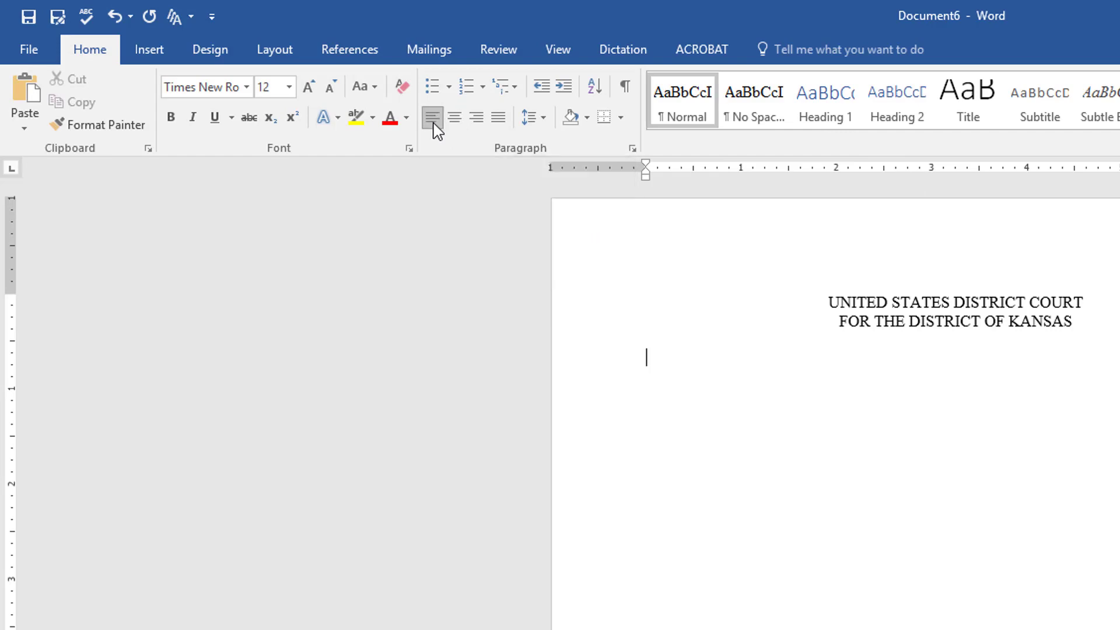
Step: Insert a 3-column by 8-row table below the heading and add a ninth row
{"action": "left_click", "coordinate": [158, 57]}
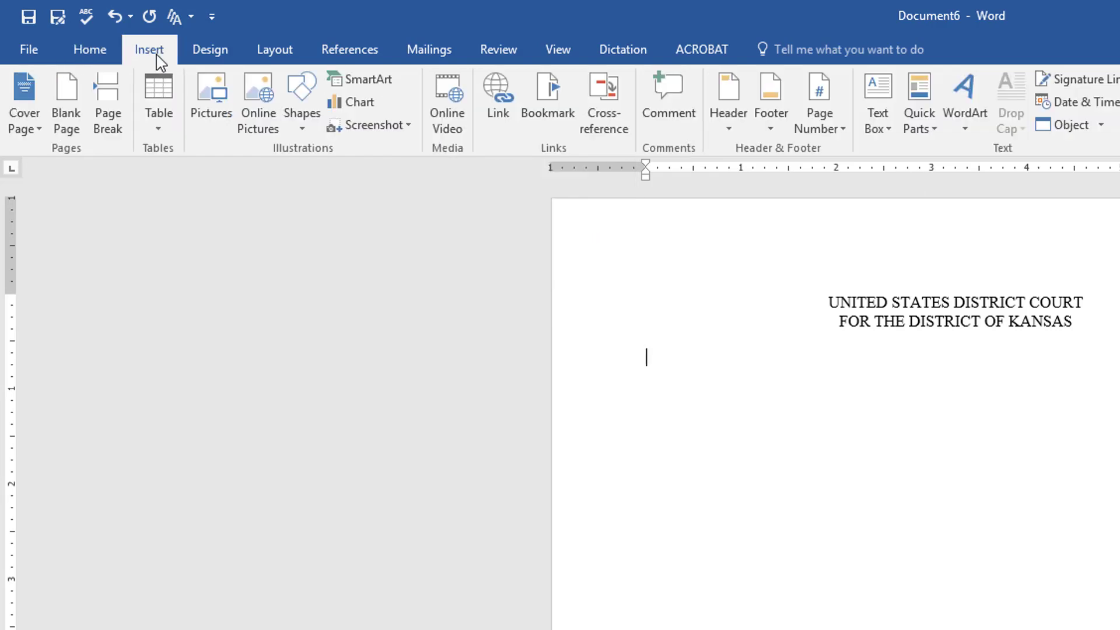
{"action": "left_click", "coordinate": [165, 136]}
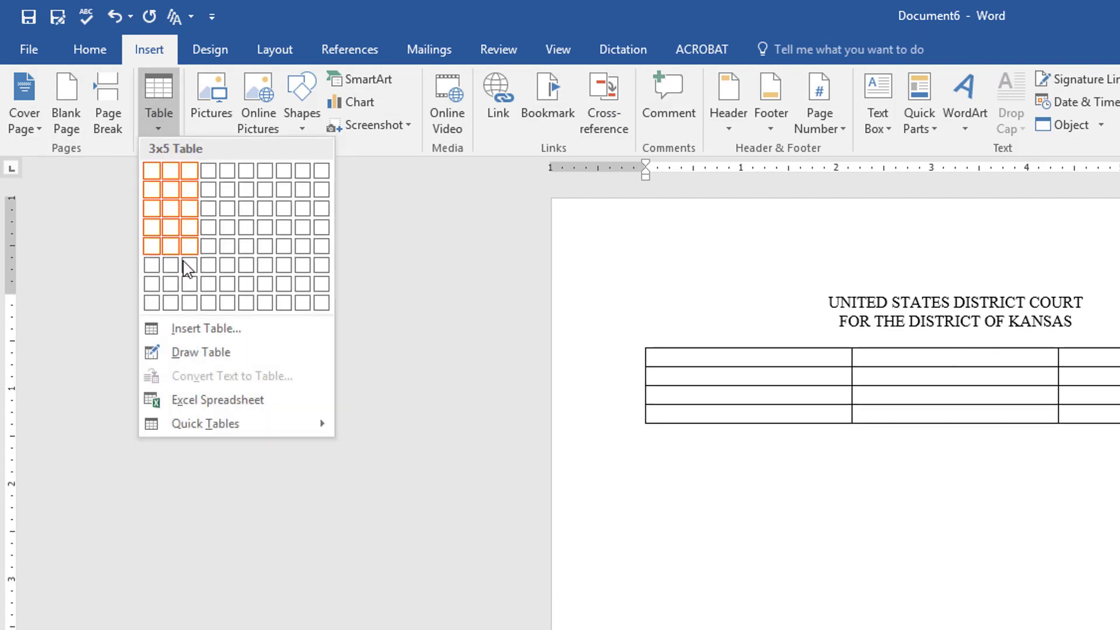
{"action": "left_click", "coordinate": [190, 301]}
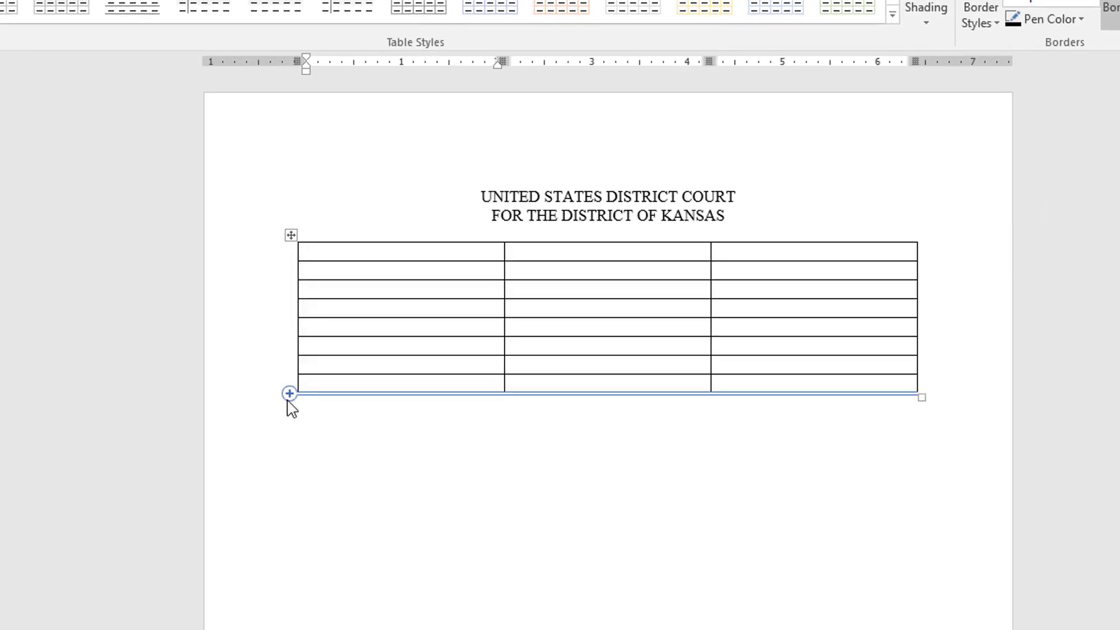
{"action": "left_click", "coordinate": [289, 394]}
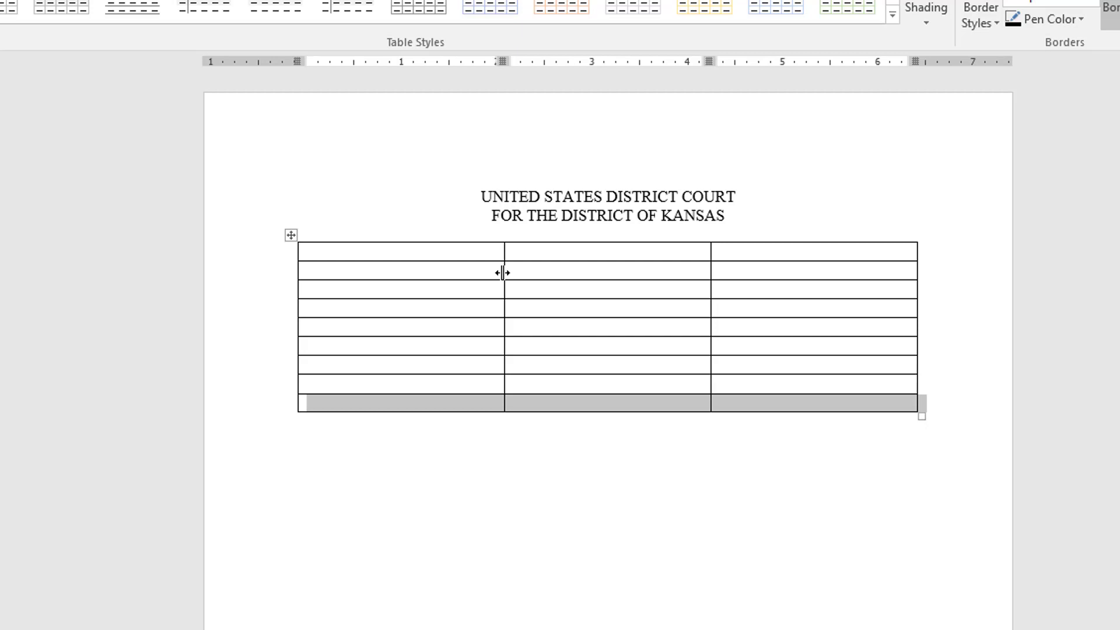
Step: Drag the column borders to make the first column wide and the middle column narrow
{"action": "left_click_drag", "start_coordinate": [503, 273], "coordinate": [637, 257]}
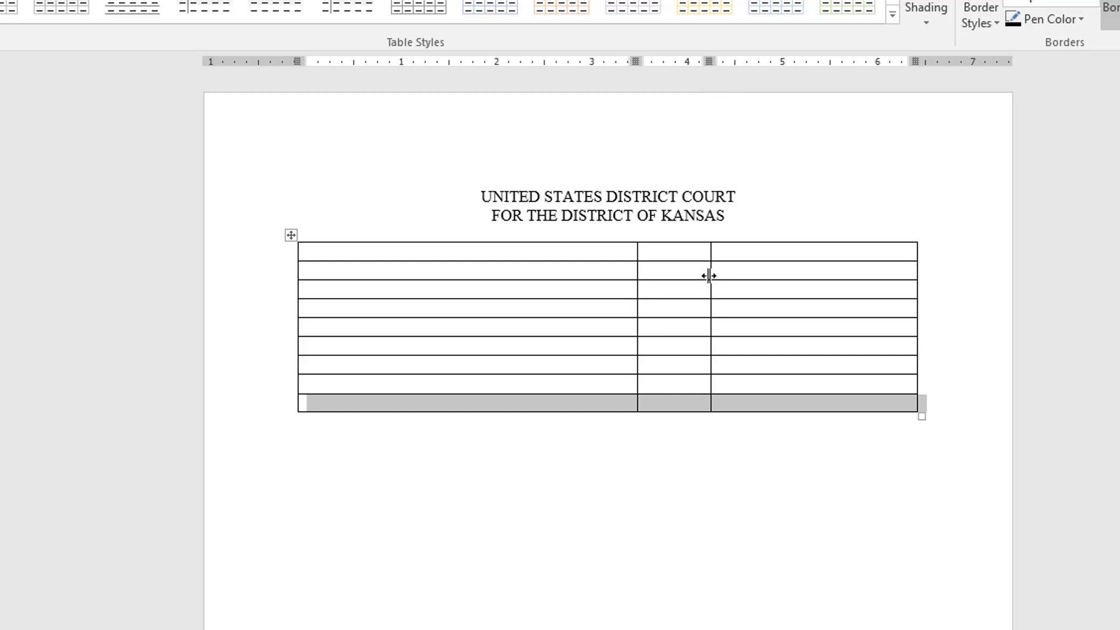
{"action": "left_click_drag", "start_coordinate": [707, 272], "coordinate": [685, 269]}
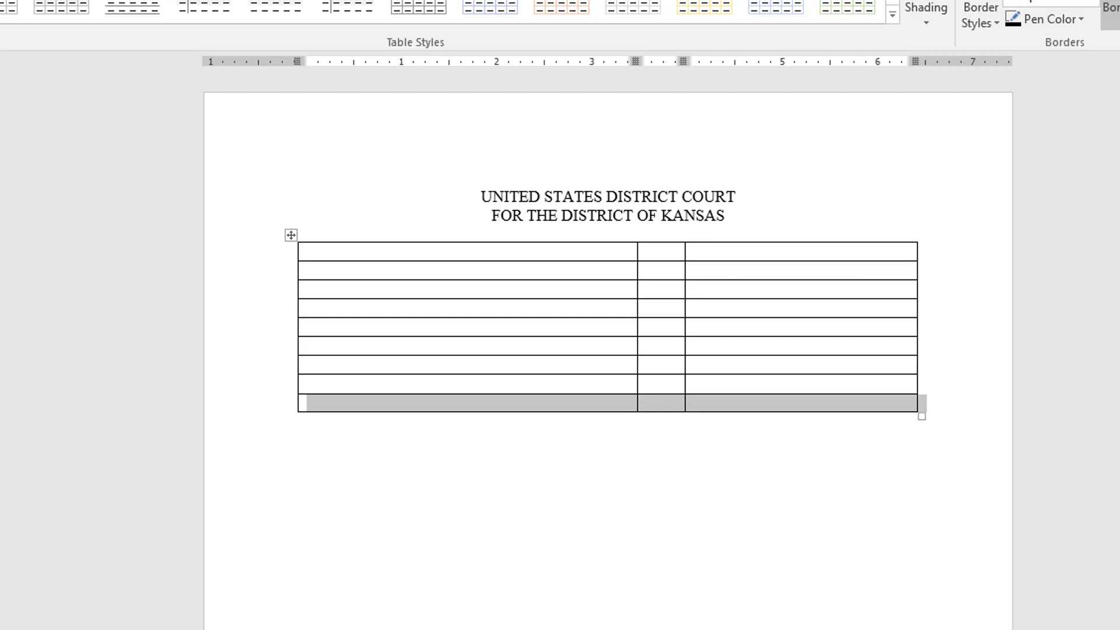
{"action": "key", "text": "Left"}
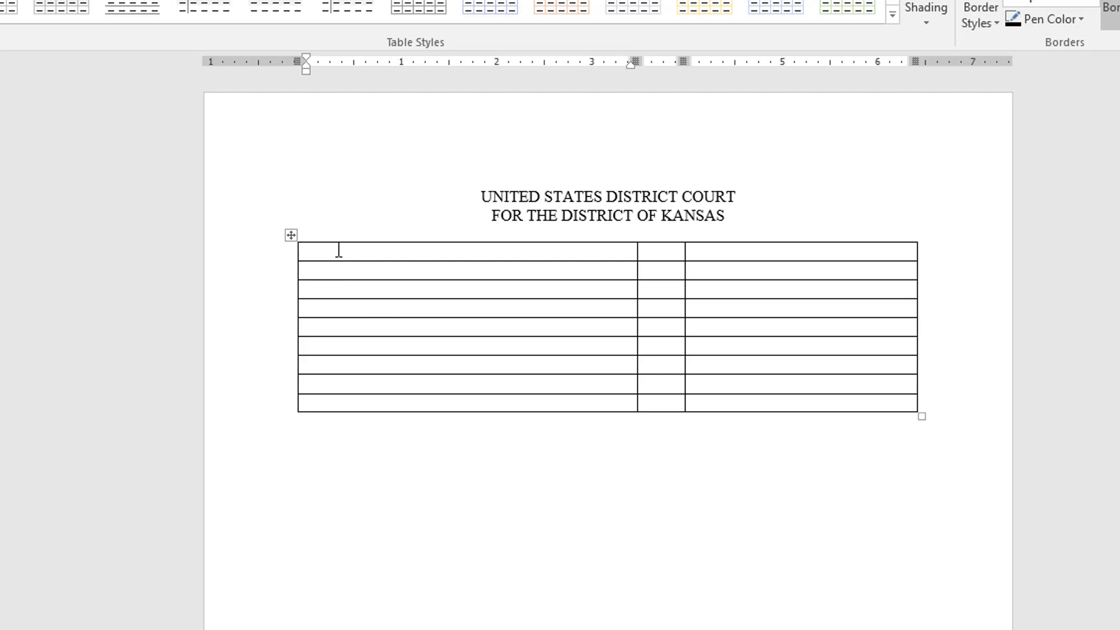
Step: Type the plaintiff's full name in capitals with a trailing comma in the table's first cell
{"action": "type", "text": "LUKE SKYWALKER"}
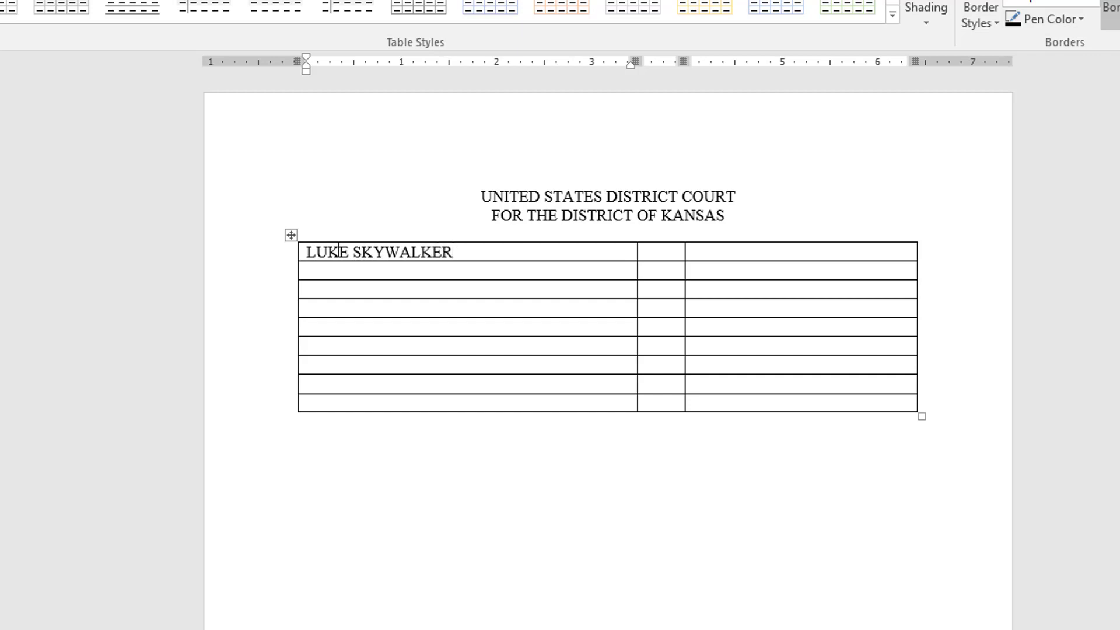
{"action": "type", "text": ","}
{"action": "left_click", "coordinate": [383, 295]}
Step: Split the third-row left cell into 2 columns, shift the divider right, and type 'Plaintiff,' in its right half
{"action": "right_click", "coordinate": [383, 292]}
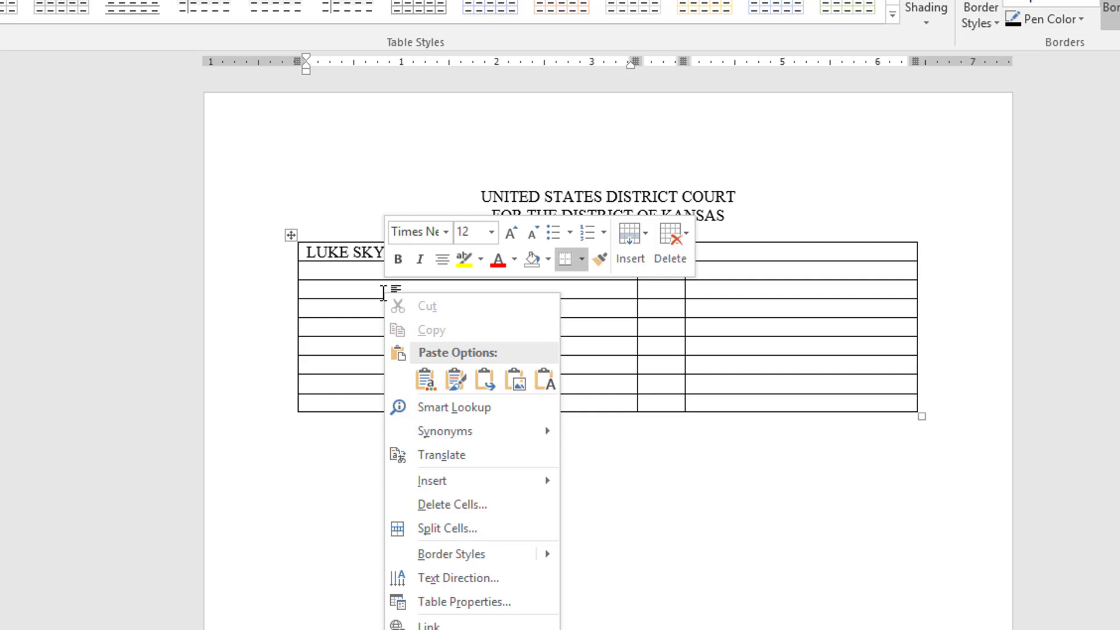
{"action": "left_click", "coordinate": [451, 528]}
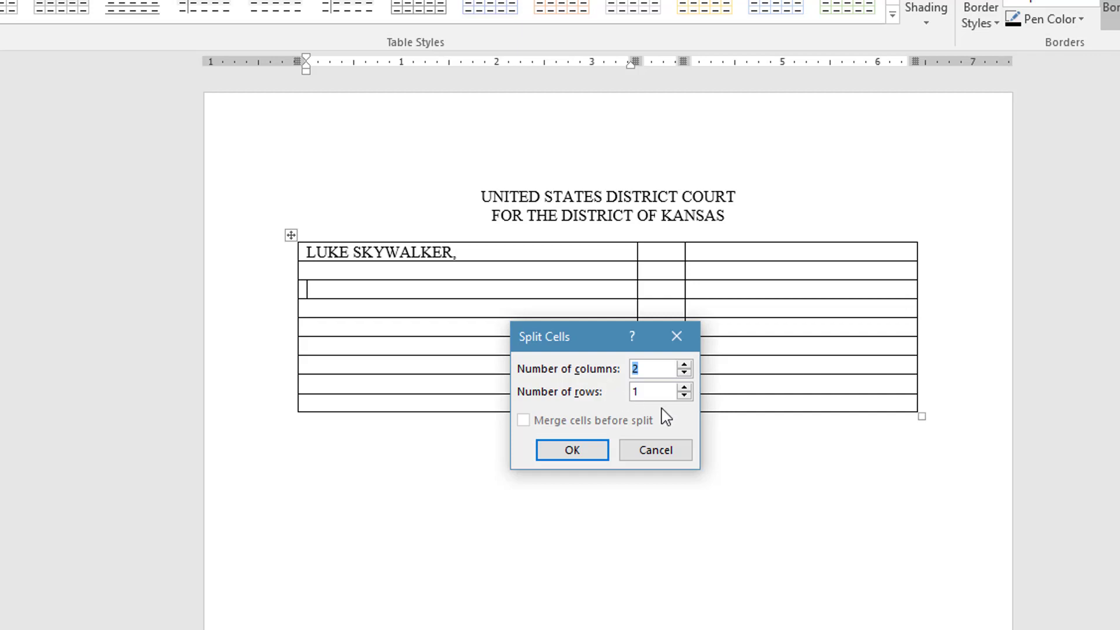
{"action": "left_click", "coordinate": [590, 453]}
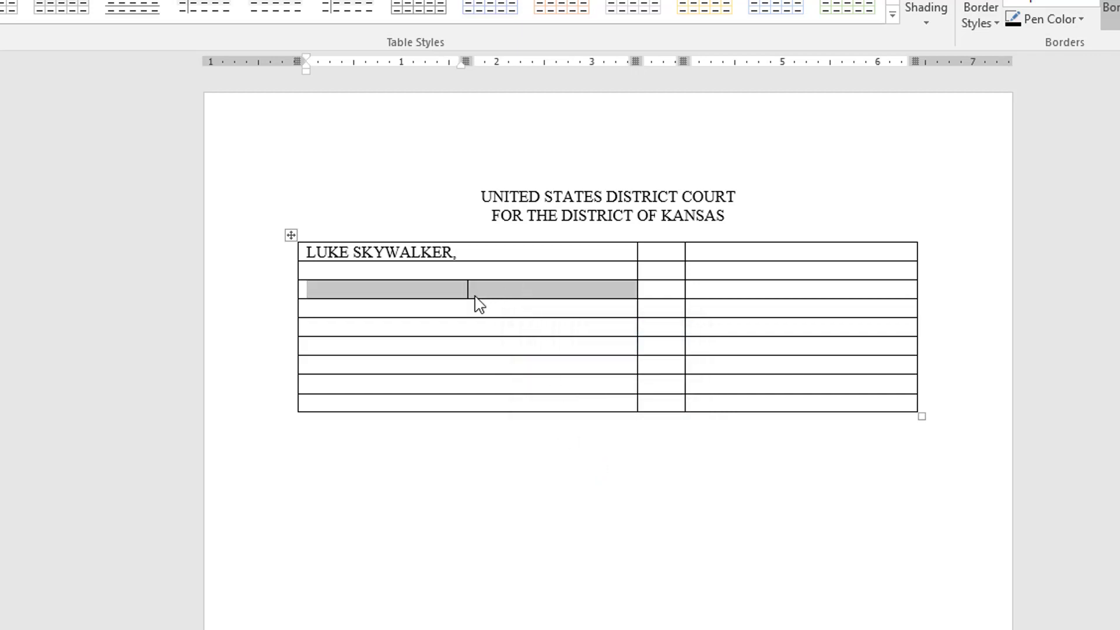
{"action": "left_click_drag", "start_coordinate": [467, 292], "coordinate": [494, 292]}
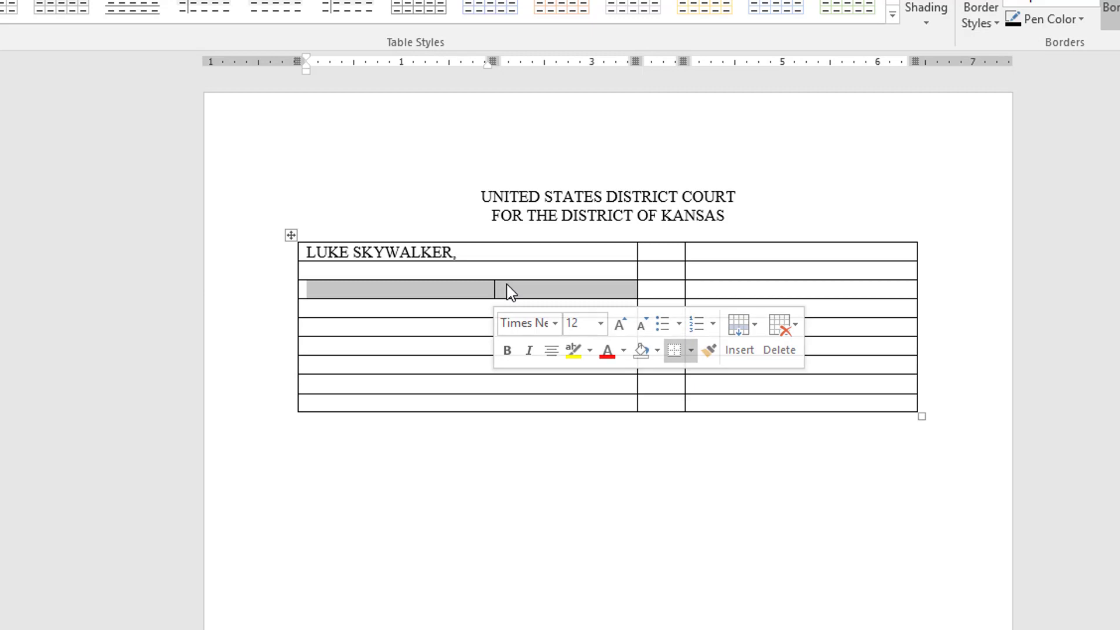
{"action": "left_click", "coordinate": [508, 289]}
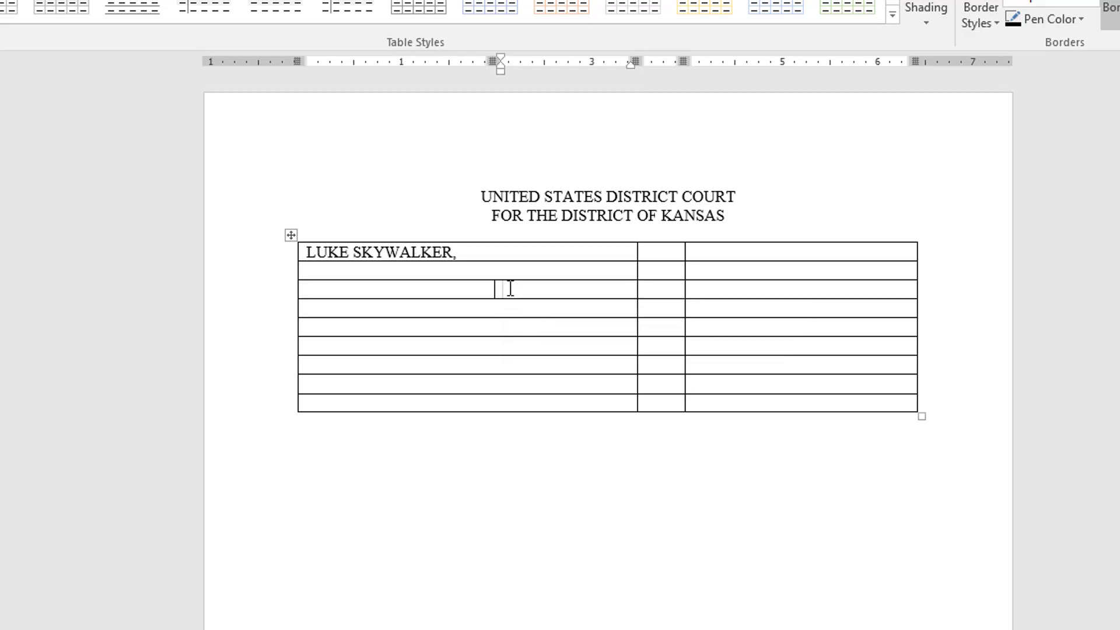
{"action": "type", "text": "Plaintiff,"}
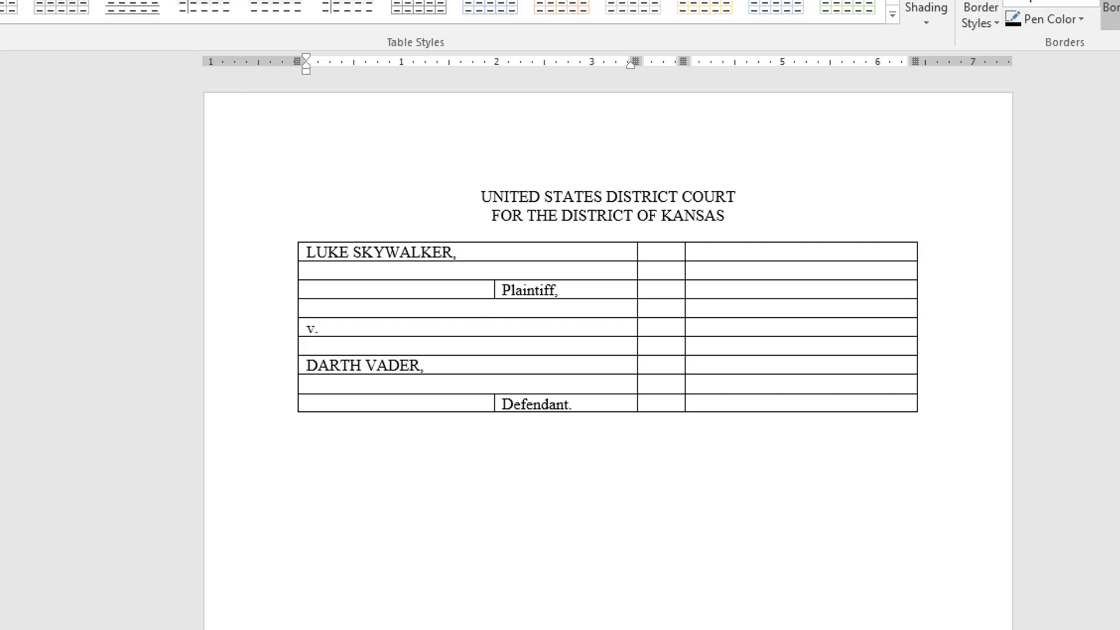
Step: Put a closing parenthesis ')' in each of the nine middle-column cells
{"action": "left_click", "coordinate": [645, 252]}
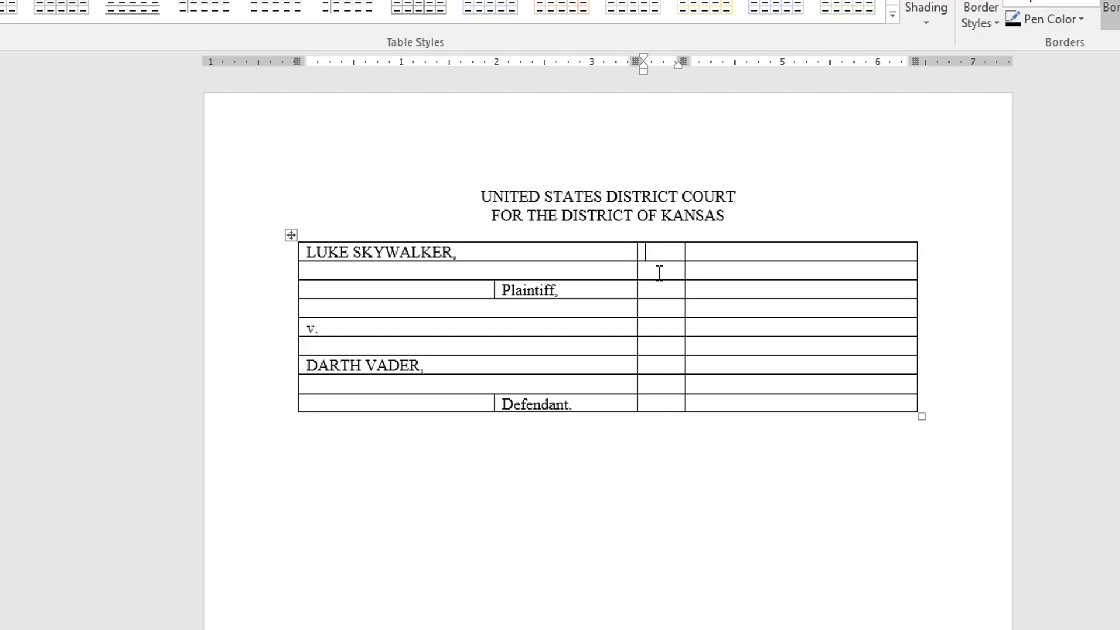
{"action": "type", "text": ")"}
{"action": "key", "text": "Down"}
{"action": "type", "text": ")"}
{"action": "key", "text": "Down"}
{"action": "type", "text": ")"}
{"action": "key", "text": "Down"}
{"action": "type", "text": ")"}
{"action": "key", "text": "Down"}
{"action": "type", "text": ")"}
{"action": "key", "text": "Down"}
{"action": "type", "text": ")"}
{"action": "key", "text": "Down"}
{"action": "type", "text": ")"}
{"action": "key", "text": "Down"}
{"action": "type", "text": ")"}
{"action": "key", "text": "Down"}
{"action": "type", "text": ")"}
{"action": "key", "text": "Down"}
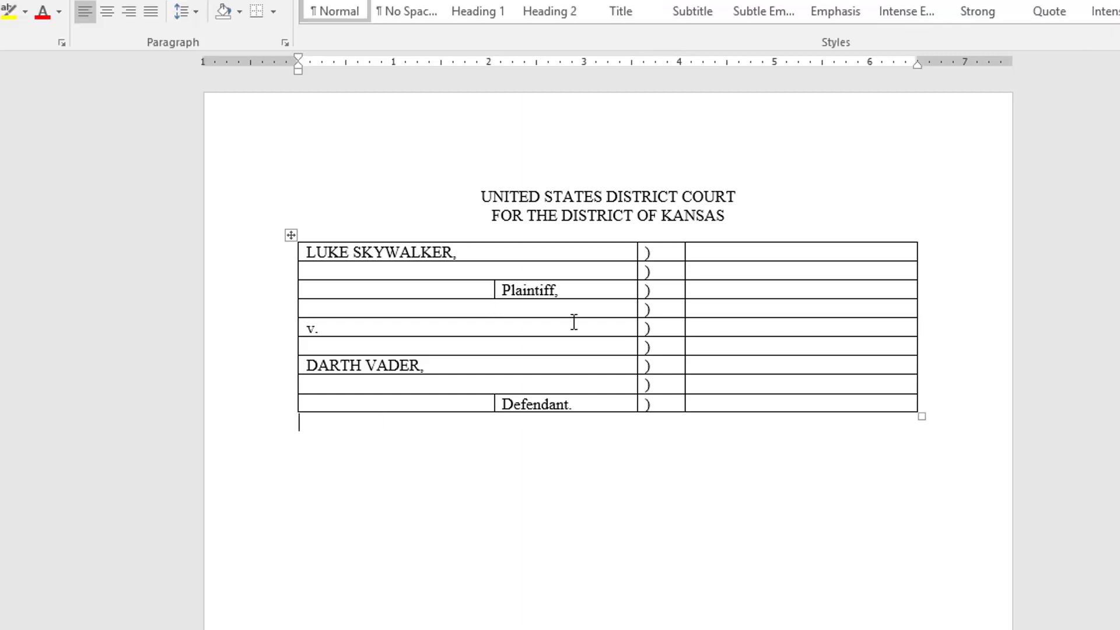
{"action": "left_click", "coordinate": [712, 323]}
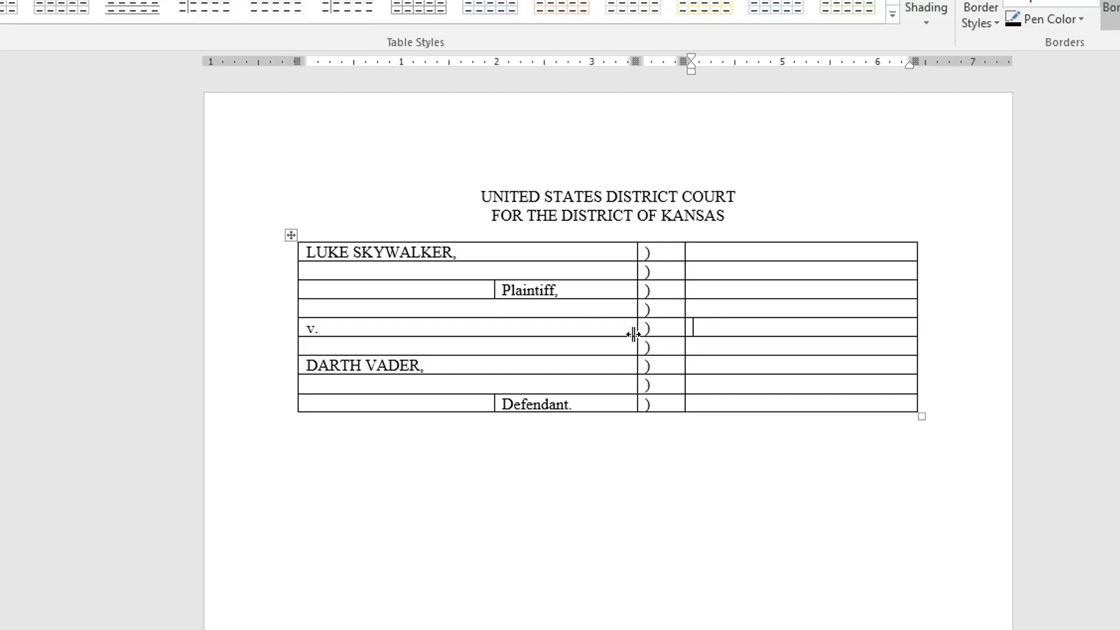
{"action": "type", "text": "Case No. 007-2015-001"}
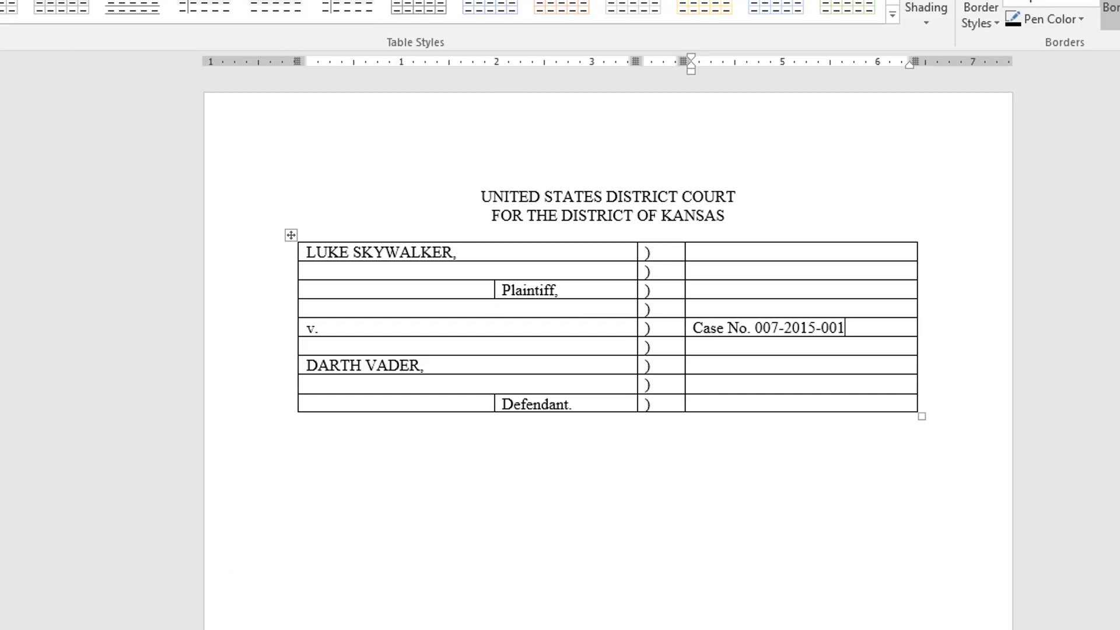
{"action": "left_click", "coordinate": [336, 436]}
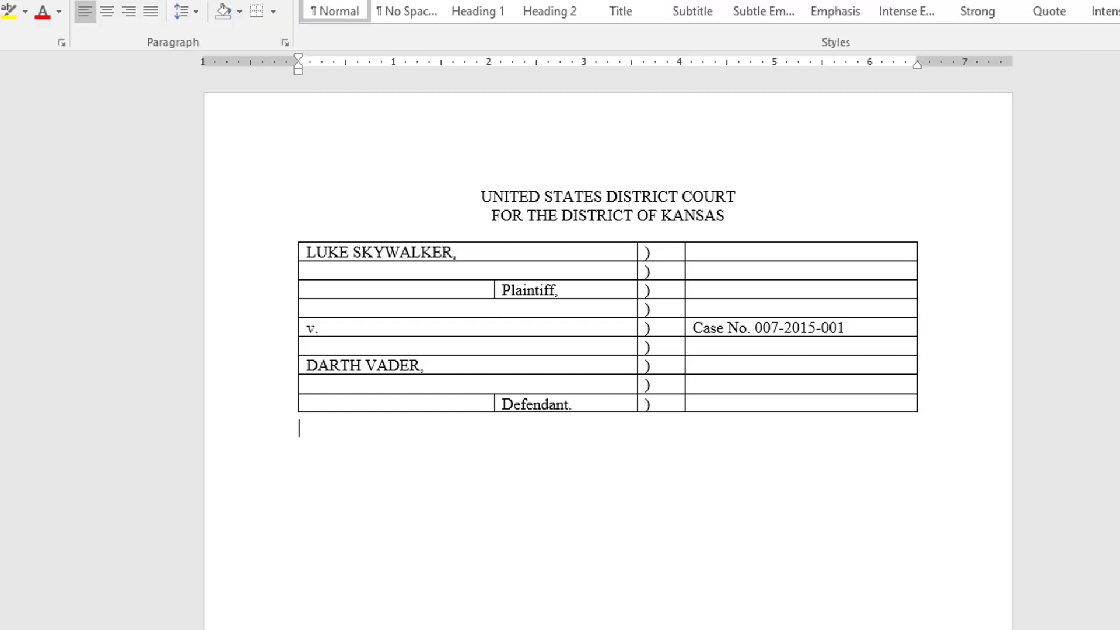
Step: Add a centred bold underlined 'COMPLAINT' title below the table, followed by a left-aligned empty line
{"action": "key", "text": "Return"}
{"action": "left_click", "coordinate": [109, 12]}
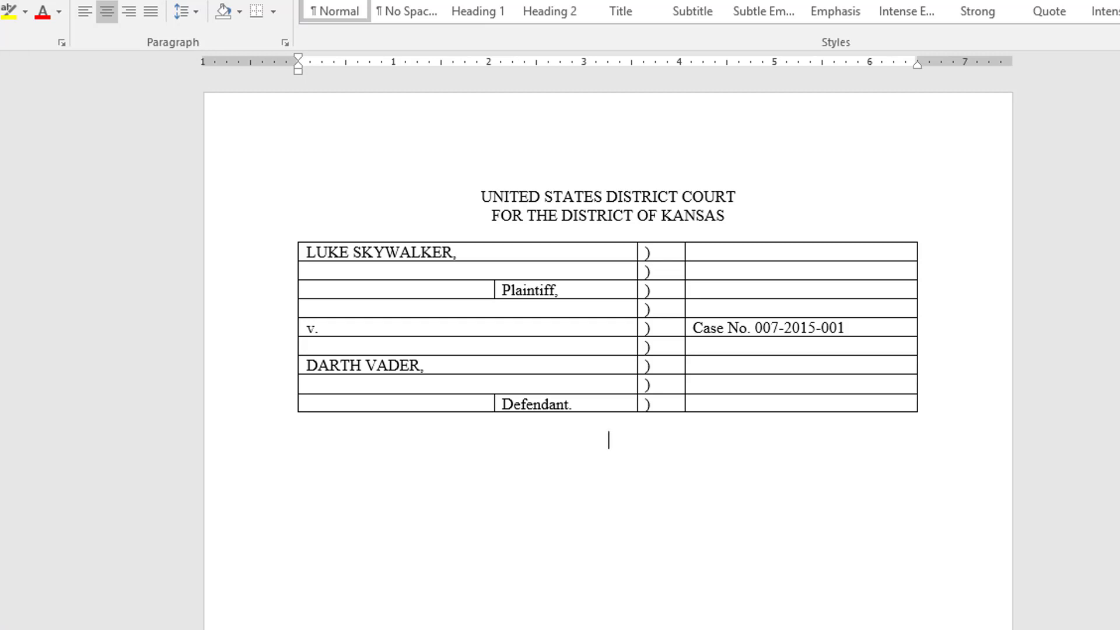
{"action": "type", "text": "COMPLAINT"}
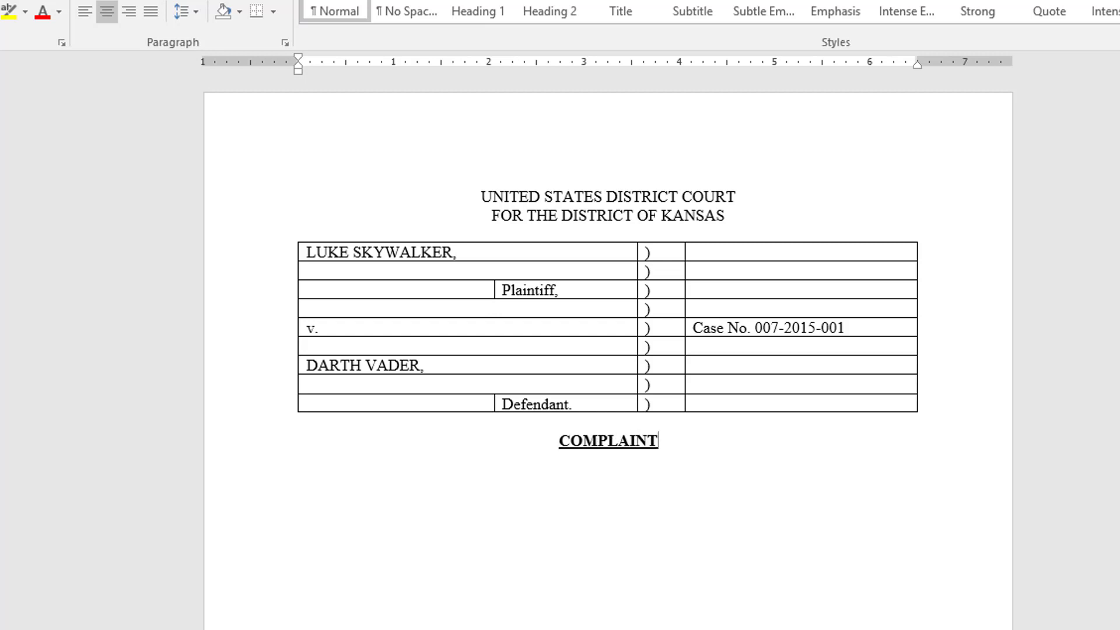
{"action": "key", "text": "Return"}
{"action": "left_click", "coordinate": [88, 16]}
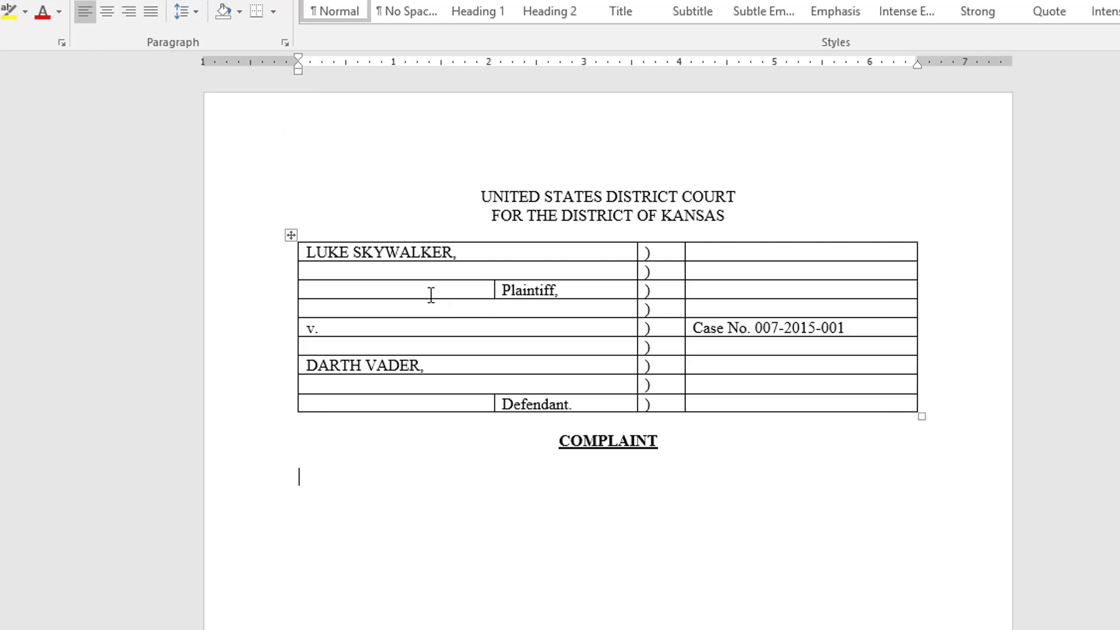
Step: Select the whole caption table and apply No Border to remove all its borders
{"action": "left_click", "coordinate": [293, 236]}
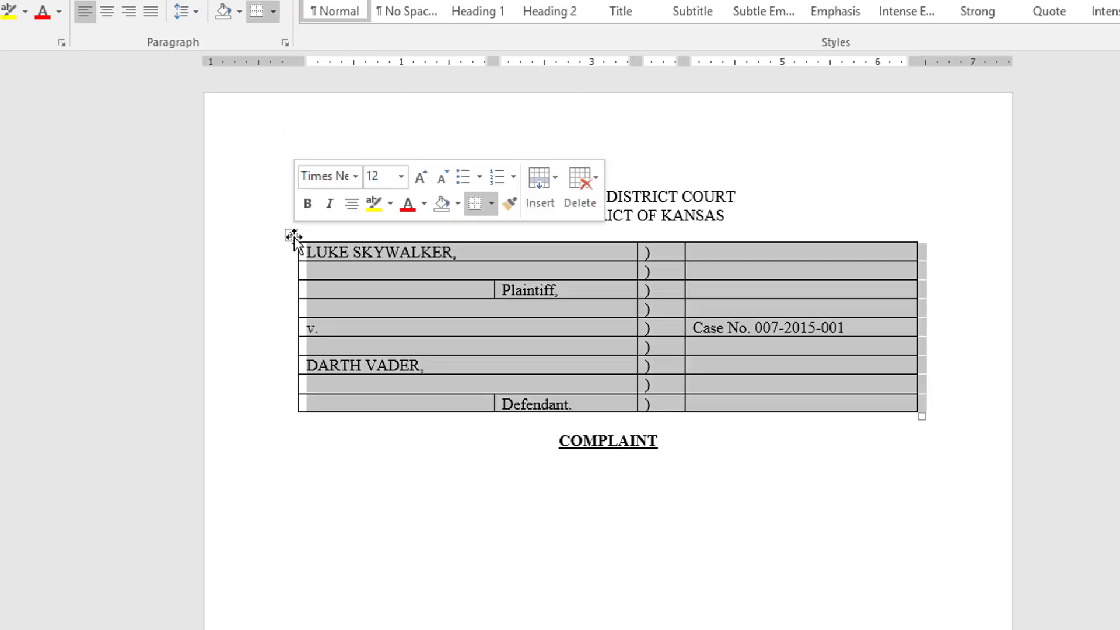
{"action": "left_click", "coordinate": [492, 204]}
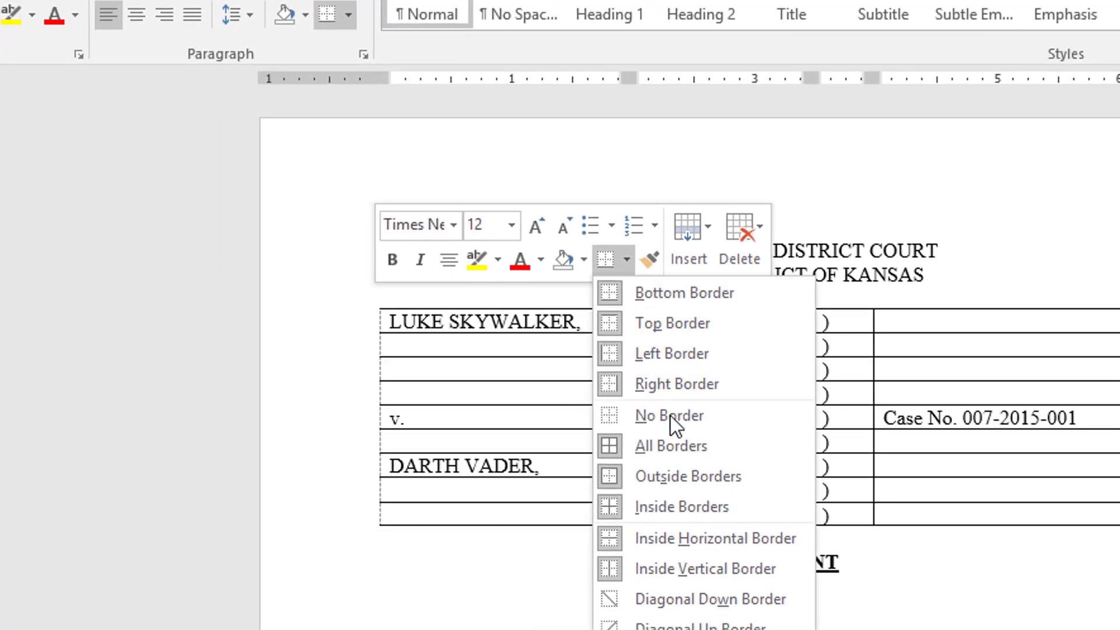
{"action": "left_click", "coordinate": [670, 415]}
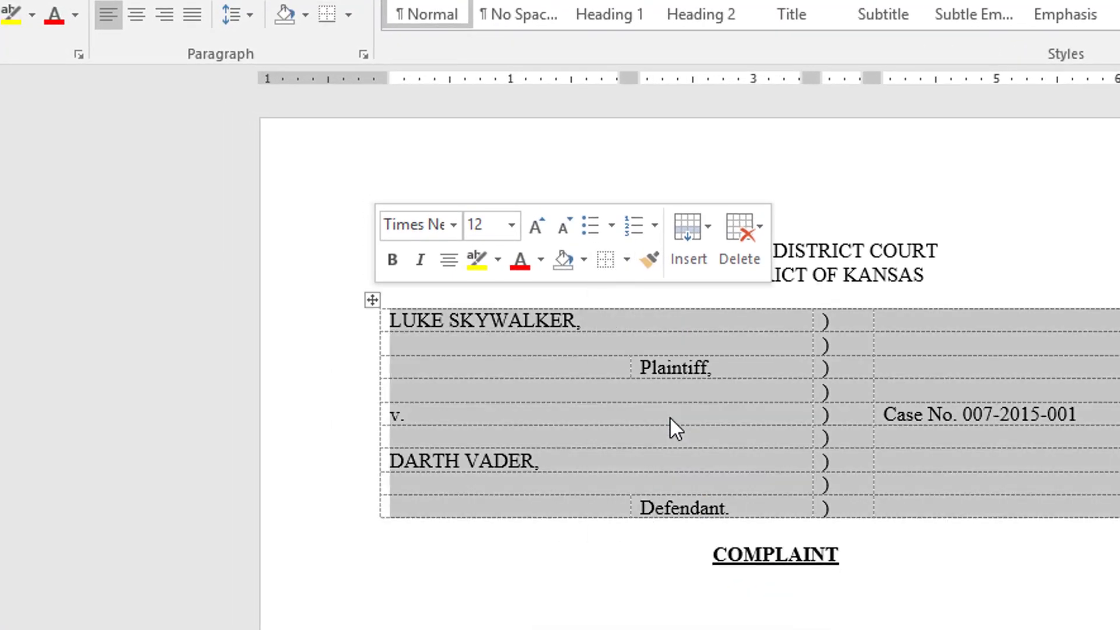
{"action": "left_click", "coordinate": [652, 595]}
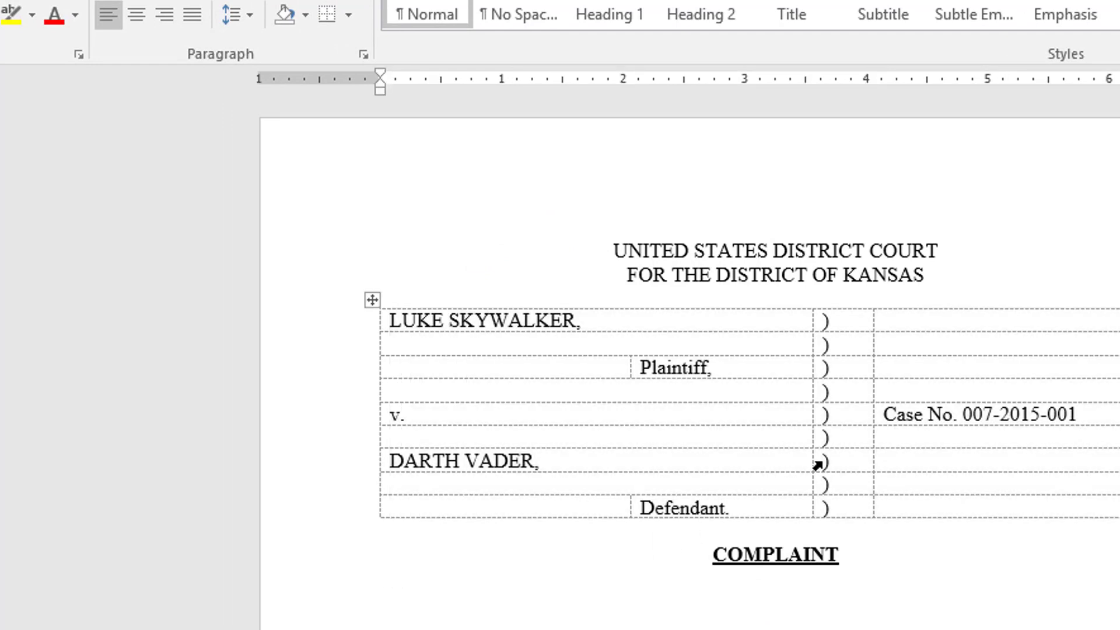